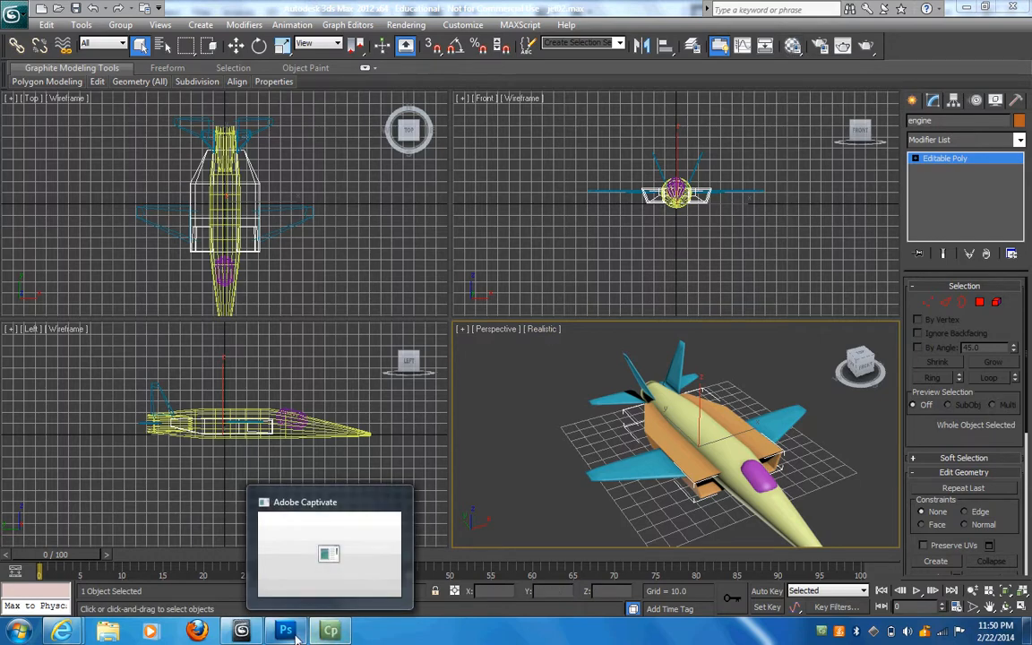
Step: Switch to Photoshop, create a 50 x 50 pixel RGB document with a white background, and paint the whole canvas black
{"action": "left_click", "coordinate": [273, 551]}
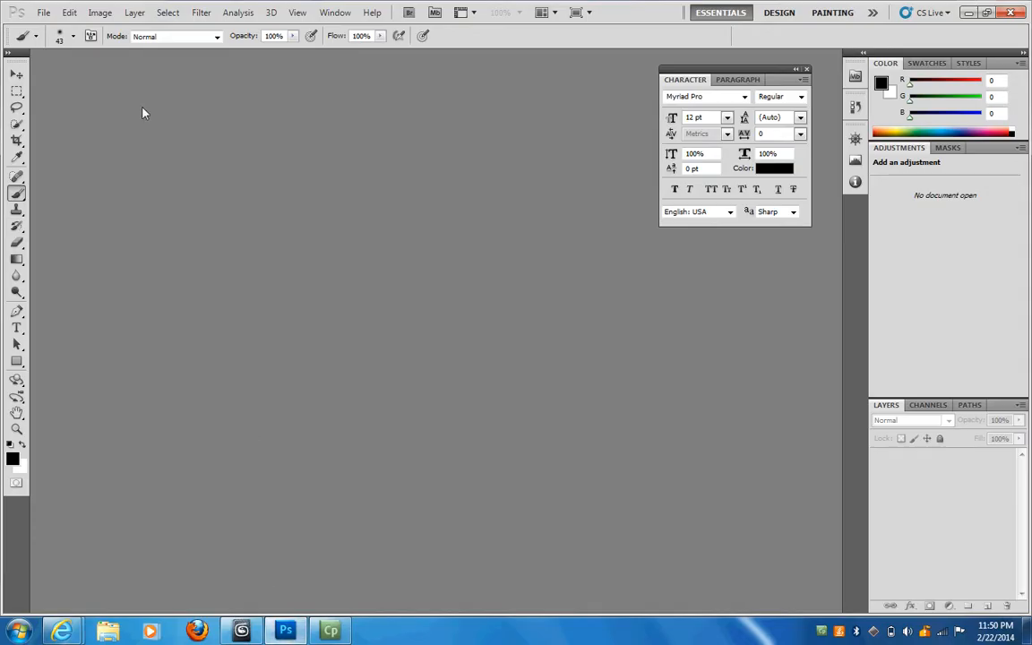
{"action": "left_click", "coordinate": [45, 13]}
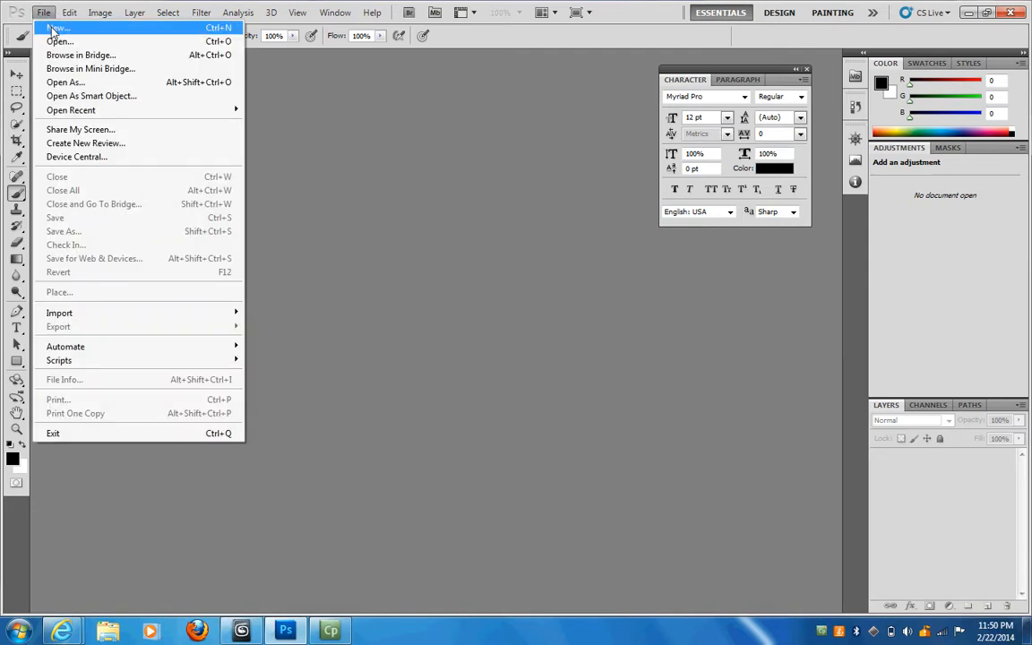
{"action": "left_click", "coordinate": [53, 29]}
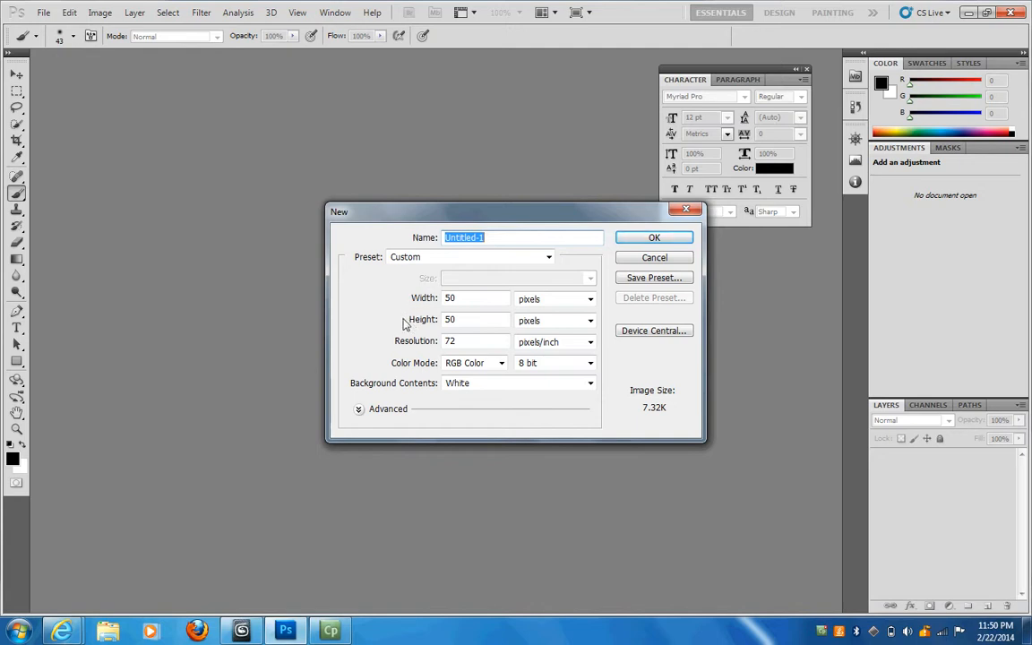
{"action": "left_click", "coordinate": [623, 244]}
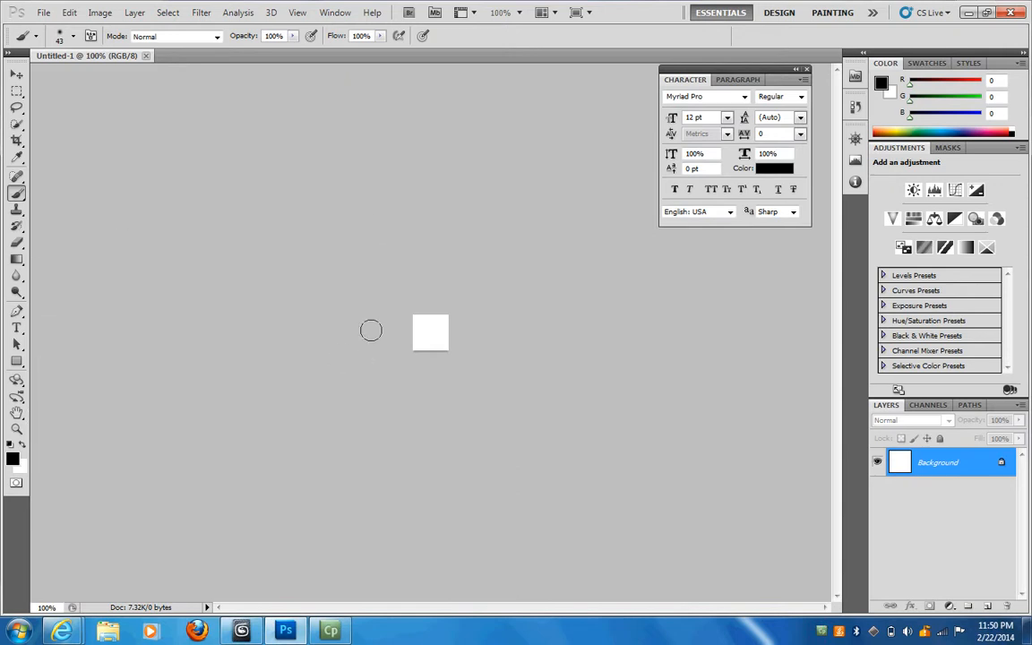
{"action": "mouse_move", "coordinate": [405, 306]}
{"action": "left_mouse_down"}
{"action": "mouse_move", "coordinate": [438, 302]}
{"action": "mouse_move", "coordinate": [426, 298]}
{"action": "mouse_move", "coordinate": [431, 330]}
{"action": "mouse_move", "coordinate": [453, 340]}
{"action": "left_mouse_up"}
Step: Save the black image as surface1 in BMP format in the 3D_Max_Videos folder, using Windows file format and 24-bit depth
{"action": "left_click", "coordinate": [45, 13]}
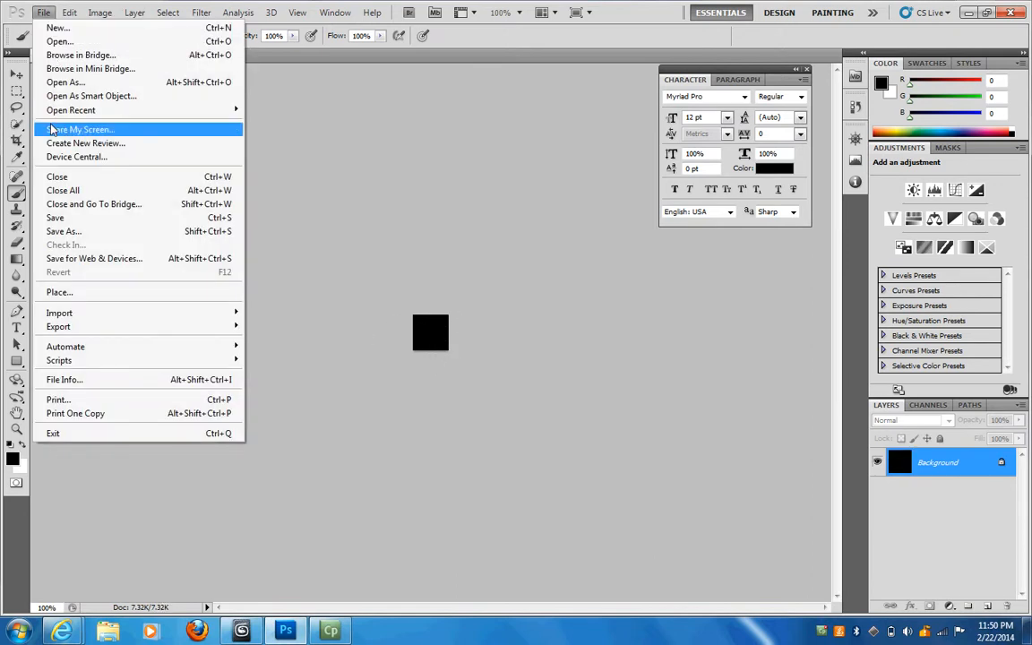
{"action": "left_click", "coordinate": [65, 232]}
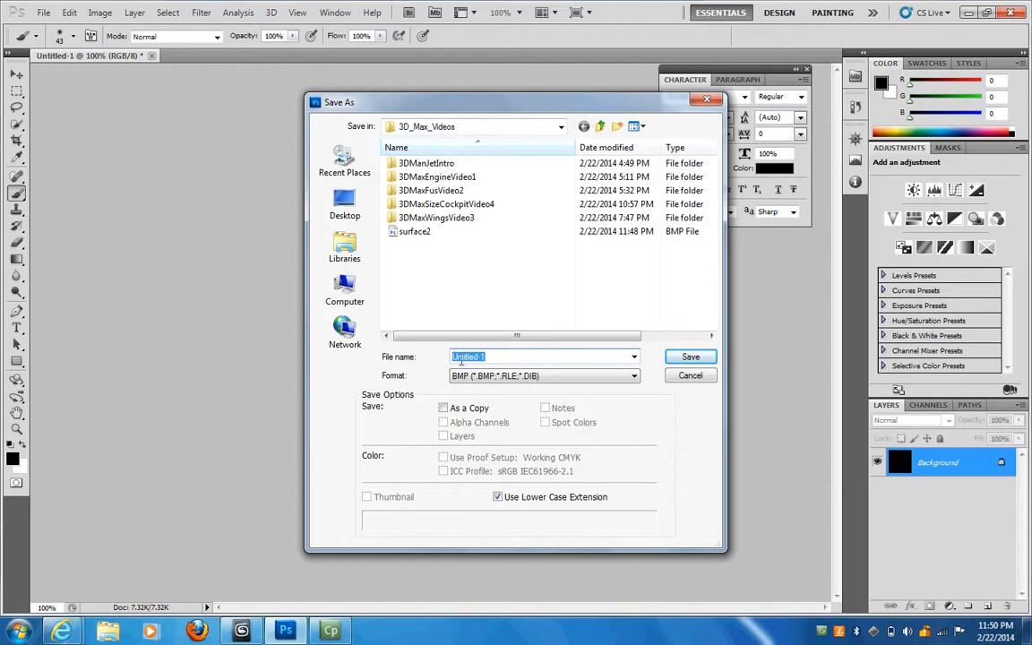
{"action": "type", "text": "surf"}
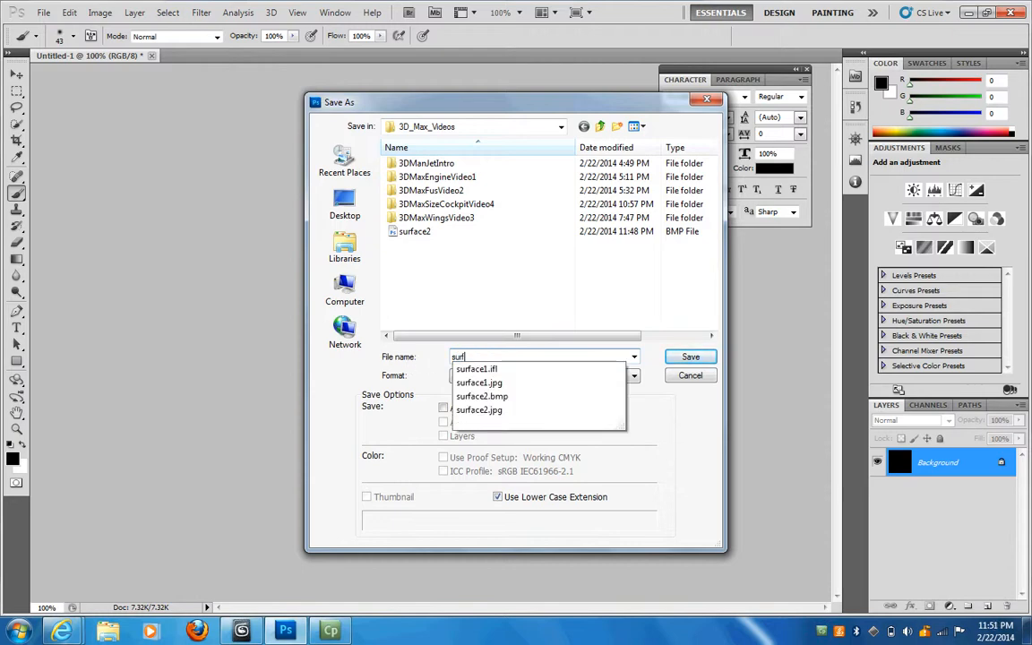
{"action": "type", "text": "ace1"}
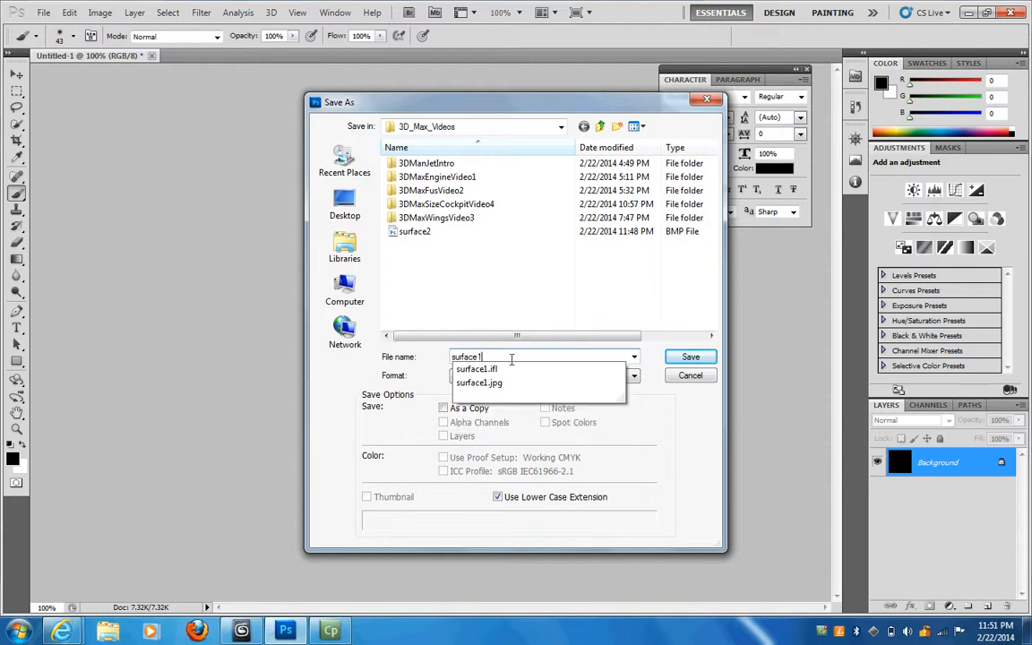
{"action": "left_click", "coordinate": [689, 358]}
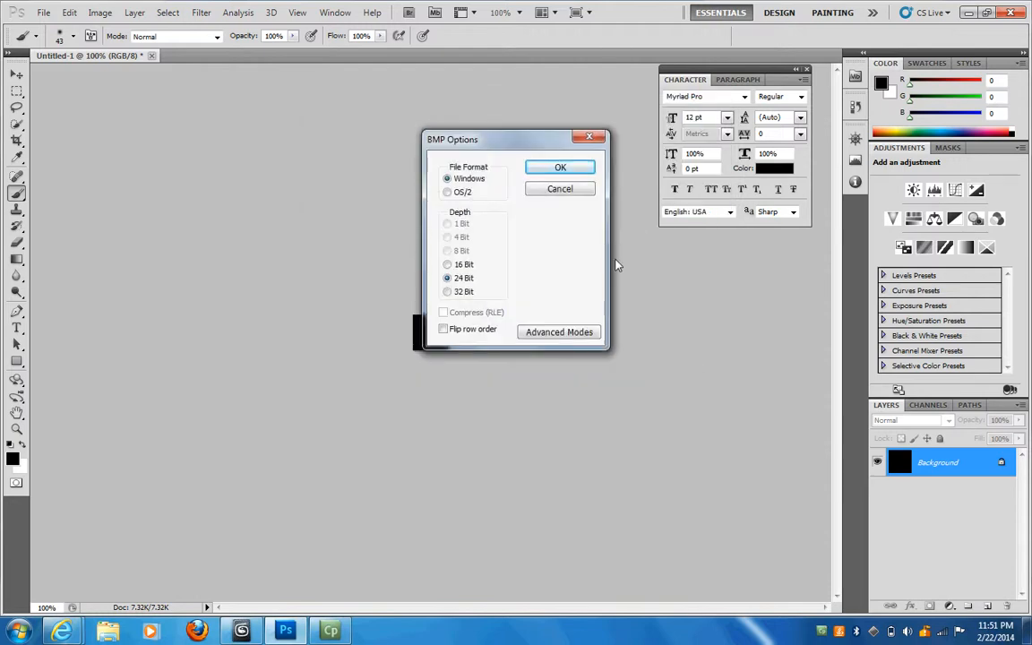
{"action": "left_click", "coordinate": [580, 167]}
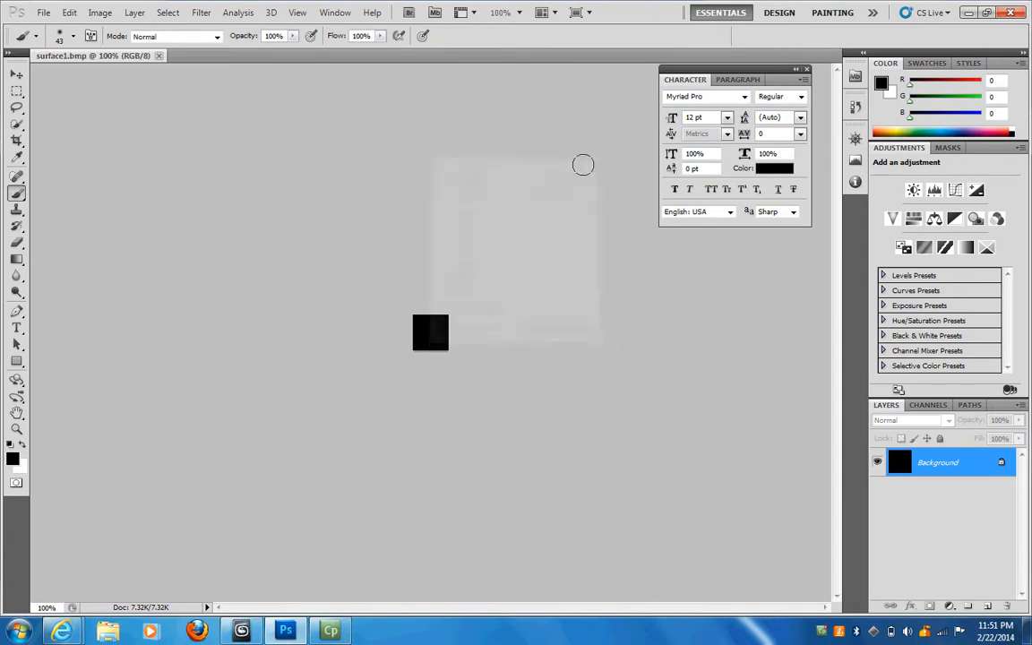
Step: Set the foreground color to light grey d3cece and paint over the whole canvas with it
{"action": "left_click", "coordinate": [13, 458]}
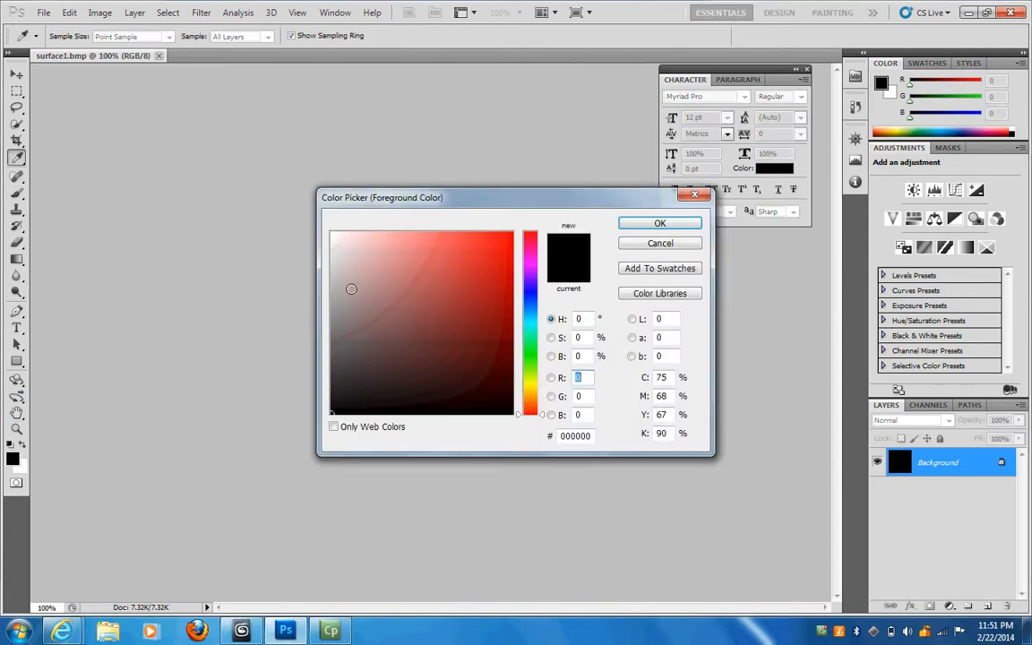
{"action": "left_click", "coordinate": [334, 262]}
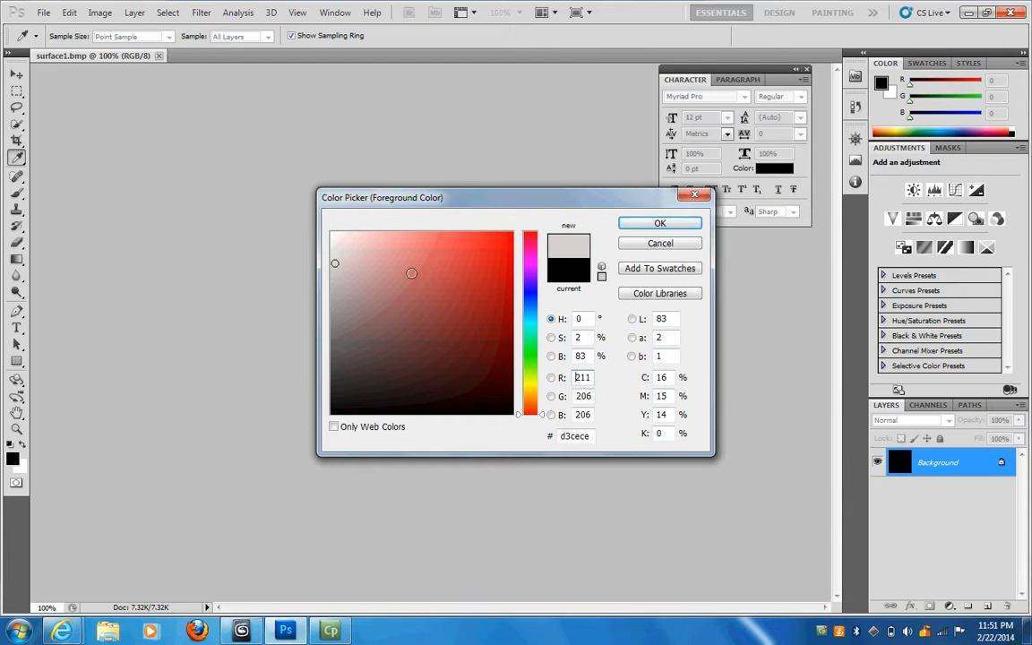
{"action": "left_click", "coordinate": [658, 223]}
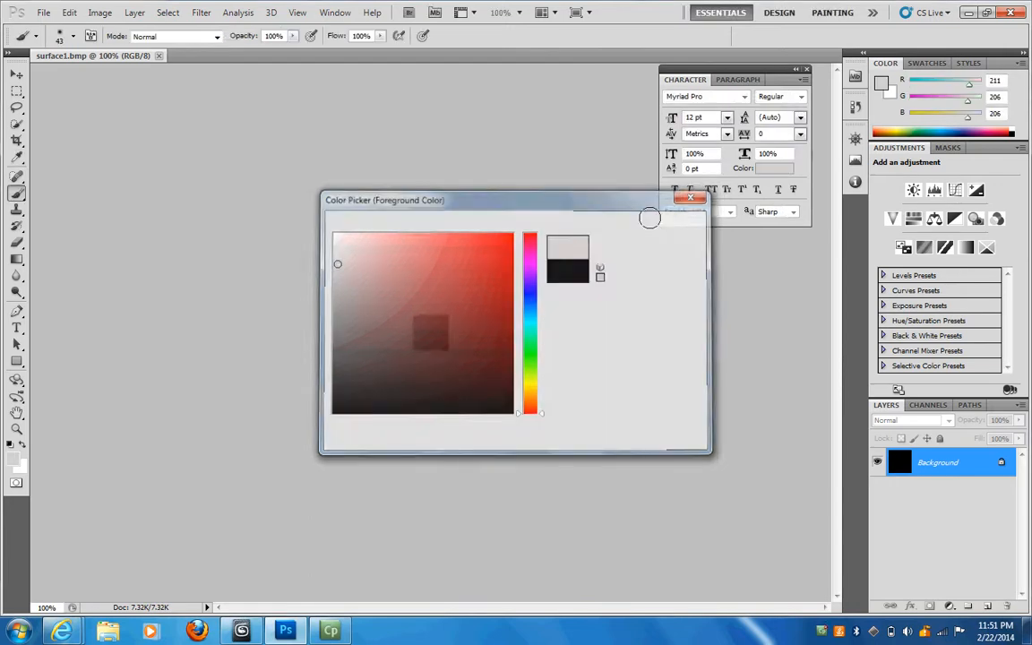
{"action": "mouse_move", "coordinate": [429, 299]}
{"action": "left_mouse_down"}
{"action": "mouse_move", "coordinate": [411, 329]}
{"action": "mouse_move", "coordinate": [442, 328]}
{"action": "mouse_move", "coordinate": [428, 341]}
{"action": "left_mouse_up"}
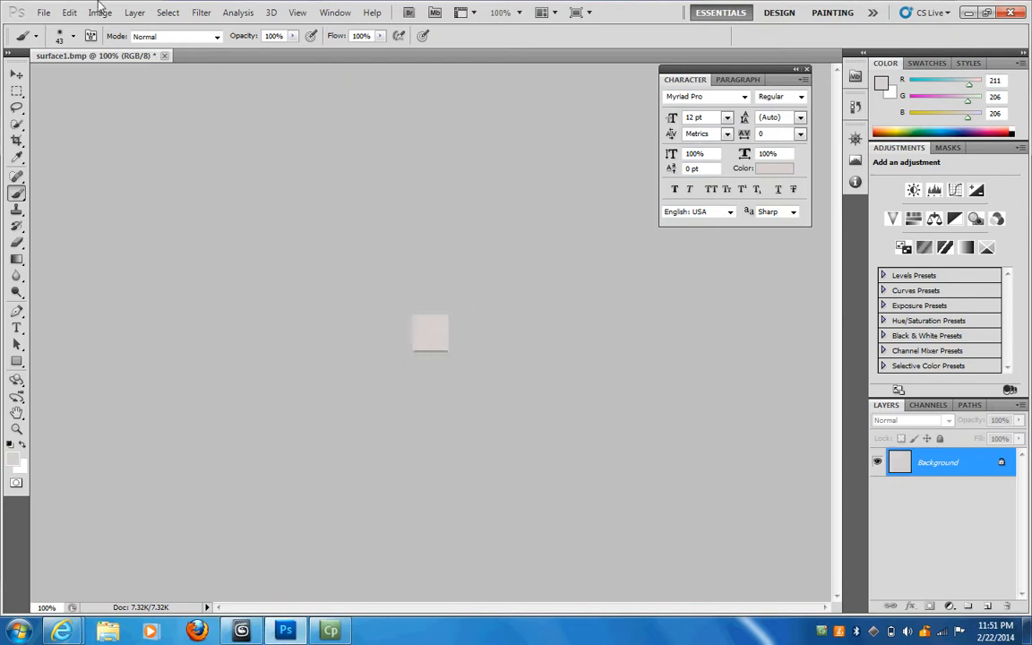
Step: Save the light grey image as surface2 in BMP format, replacing the existing surface2 file and accepting the BMP options
{"action": "left_click", "coordinate": [44, 12]}
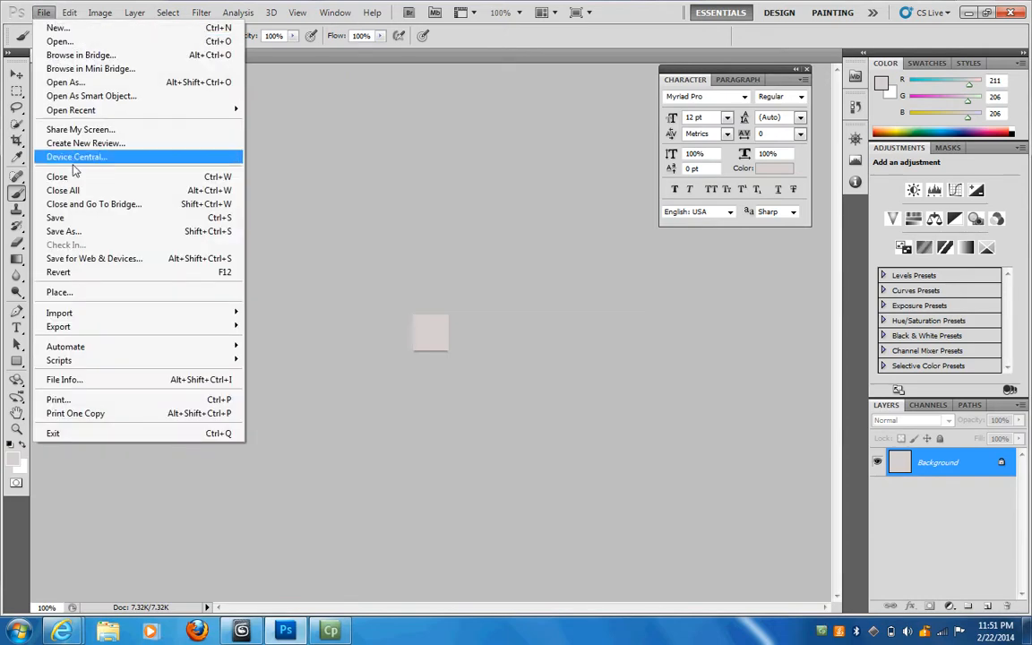
{"action": "left_click", "coordinate": [75, 232]}
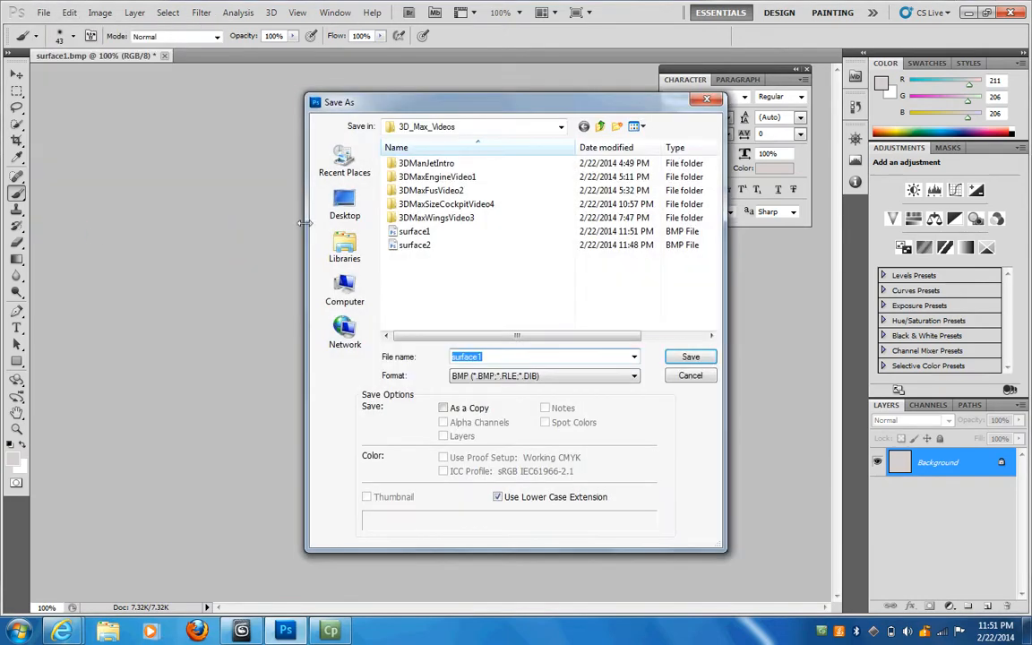
{"action": "left_click", "coordinate": [426, 248]}
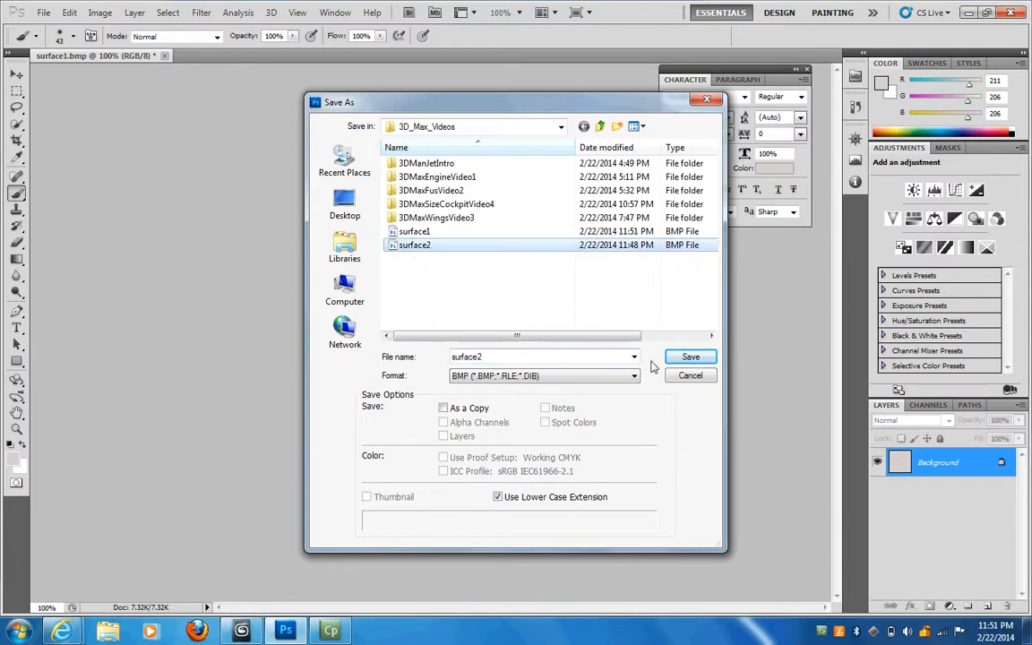
{"action": "left_click", "coordinate": [678, 363]}
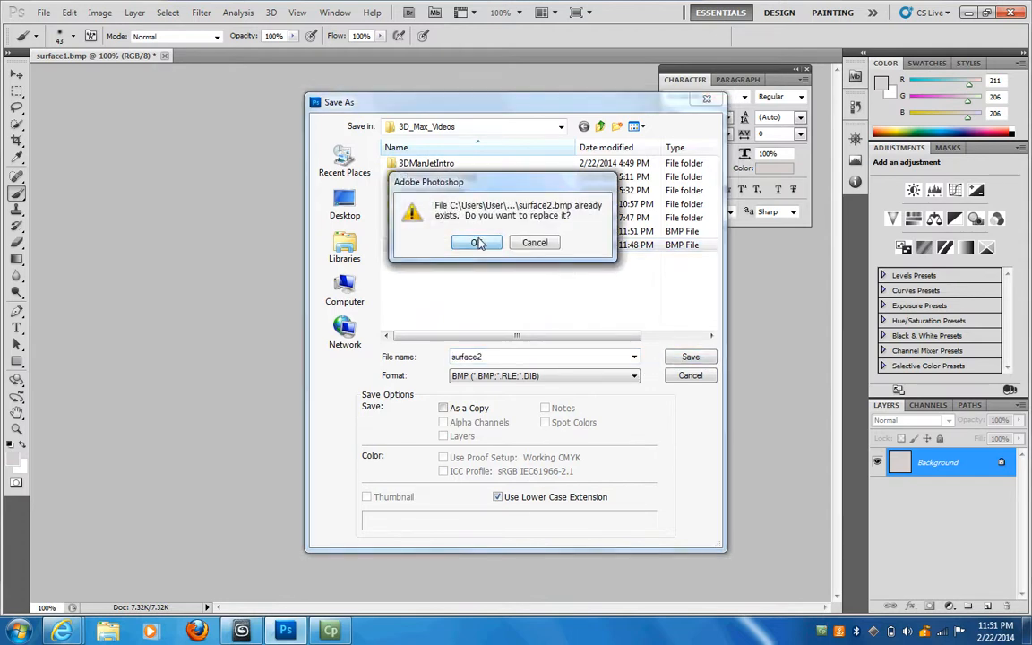
{"action": "left_click", "coordinate": [471, 240]}
{"action": "key", "text": "Return"}
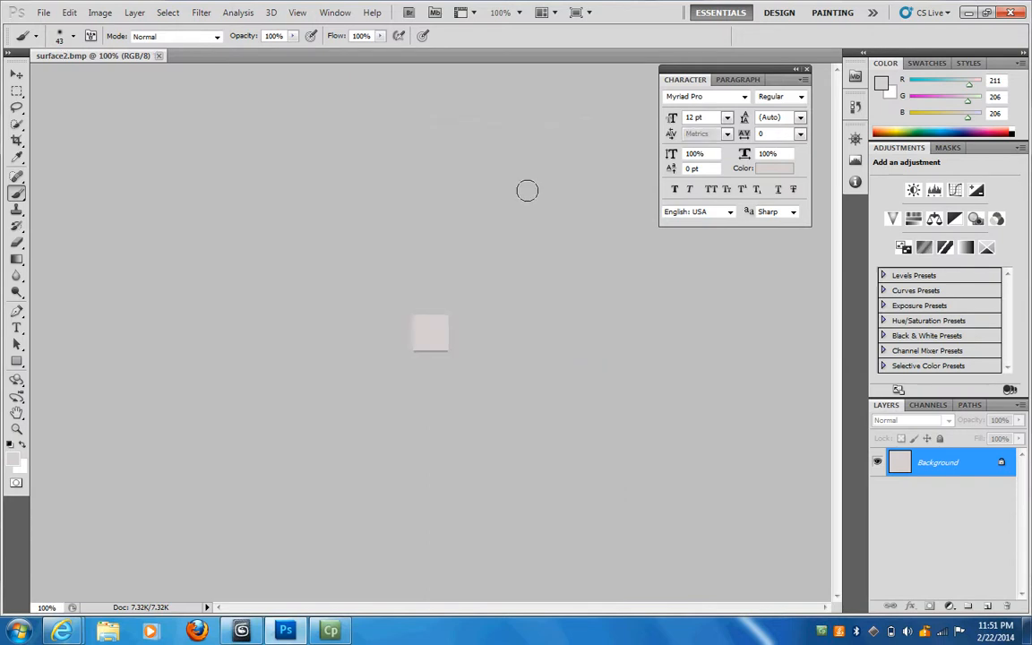
Step: Return to 3ds Max and load surface1.bmp as a Bitmap map on the diffuse color of the Material Editor's second sample material
{"action": "left_click", "coordinate": [970, 13]}
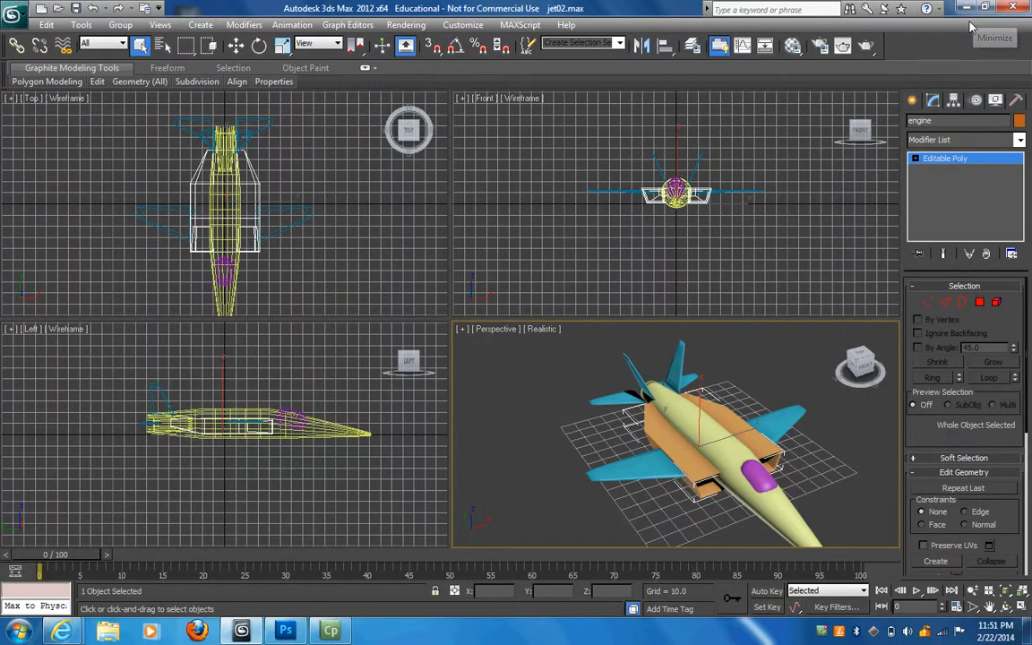
{"action": "left_click", "coordinate": [793, 47]}
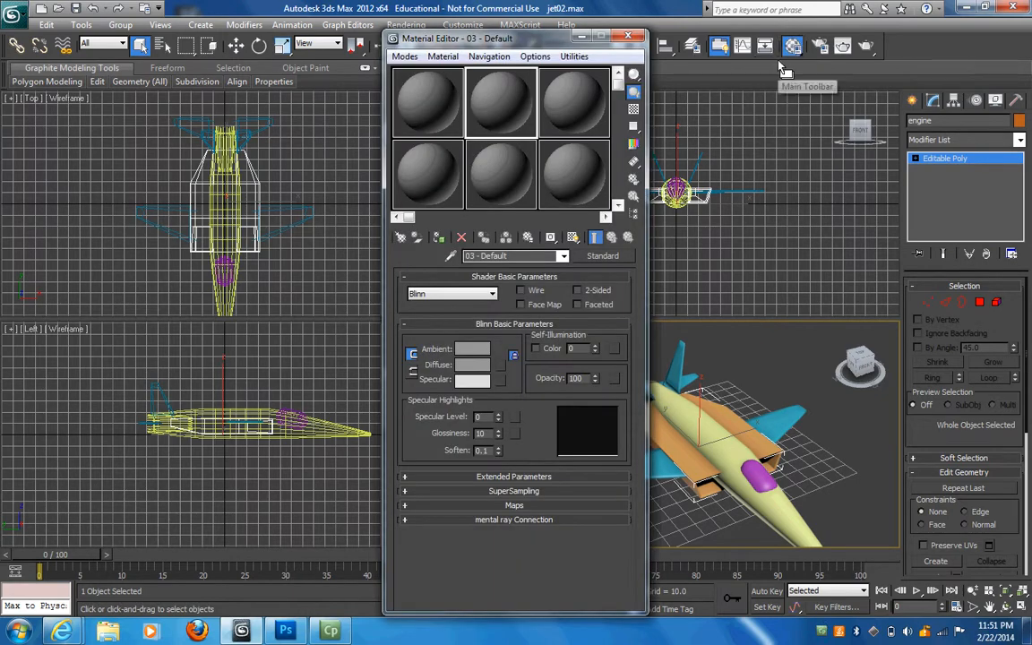
{"action": "left_click", "coordinate": [501, 368]}
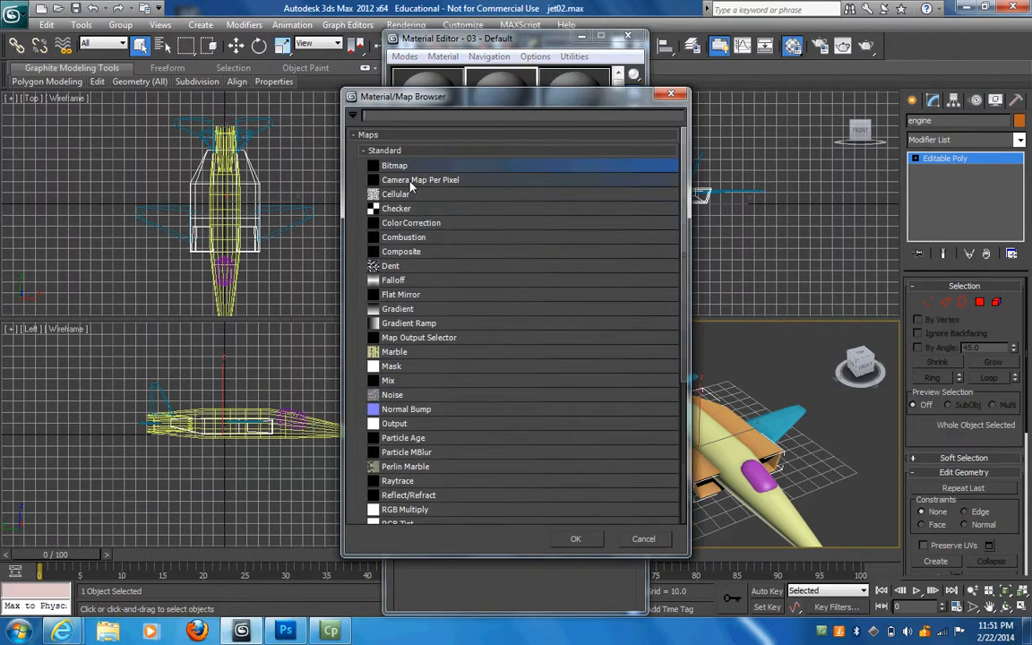
{"action": "double_click", "coordinate": [398, 165]}
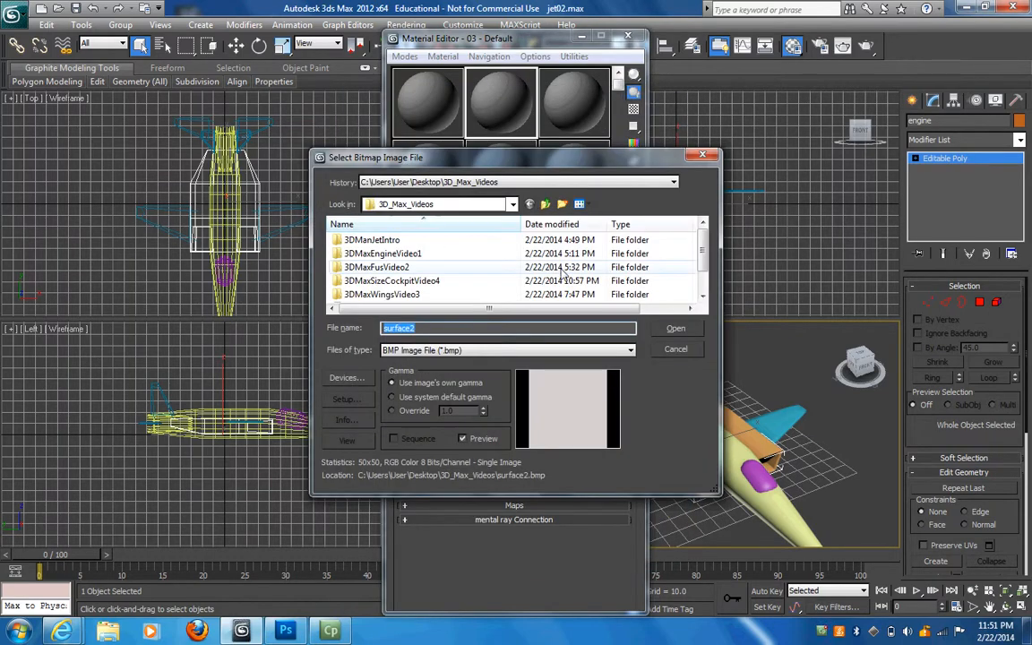
{"action": "scroll", "coordinate": [694, 258], "scroll_direction": "down", "scroll_amount": 1}
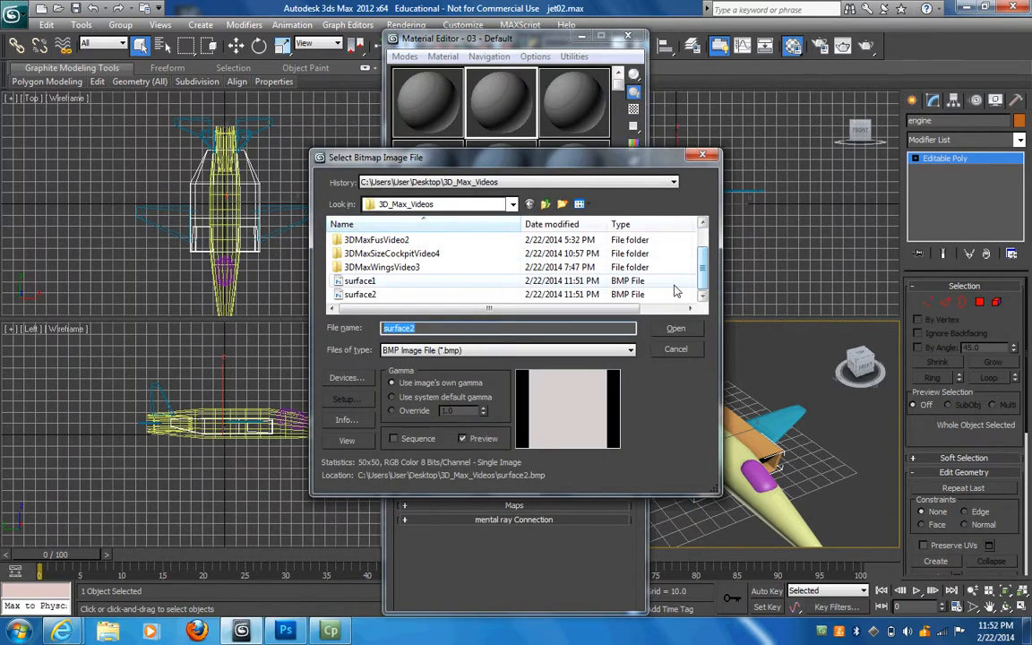
{"action": "left_click", "coordinate": [401, 280]}
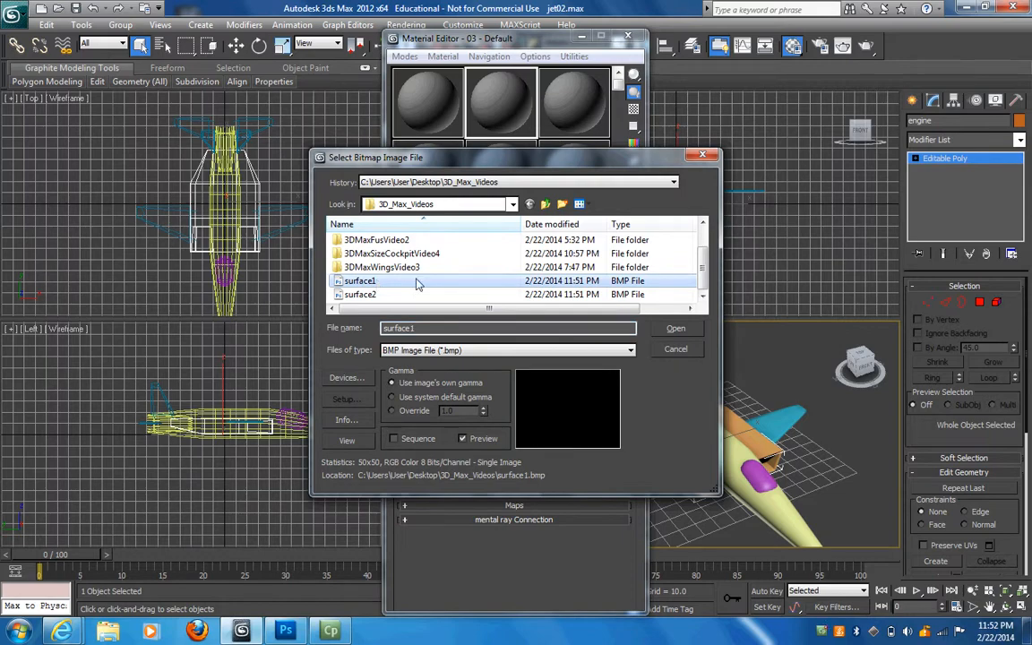
{"action": "left_click", "coordinate": [675, 329]}
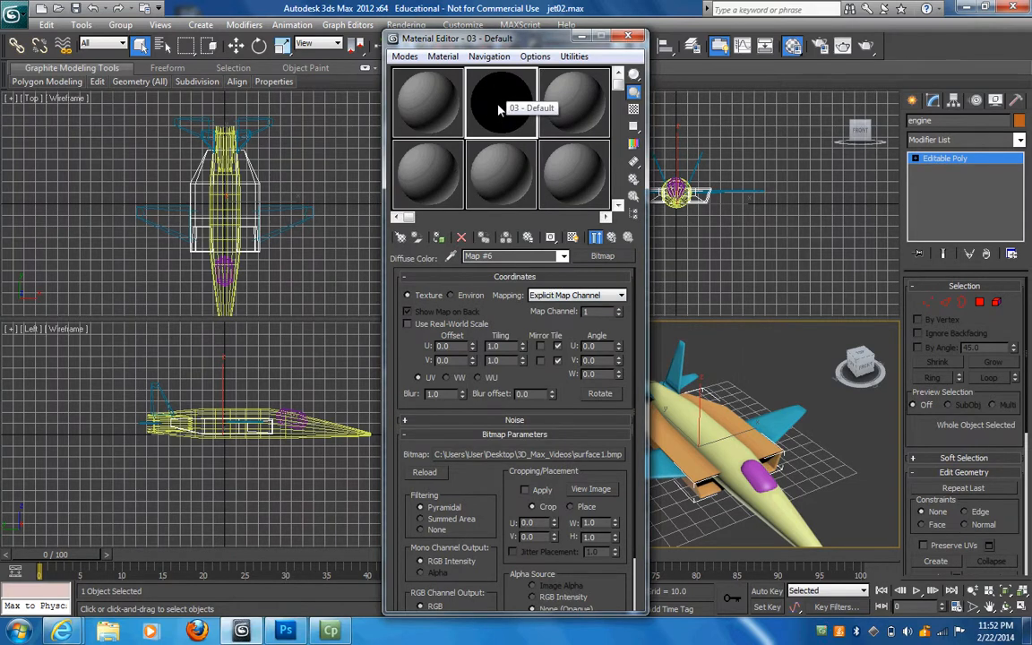
Step: Assign the black material to the jet's cockpit canopy and turn on its shaded display in the viewport
{"action": "left_click_drag", "start_coordinate": [498, 110], "coordinate": [756, 476]}
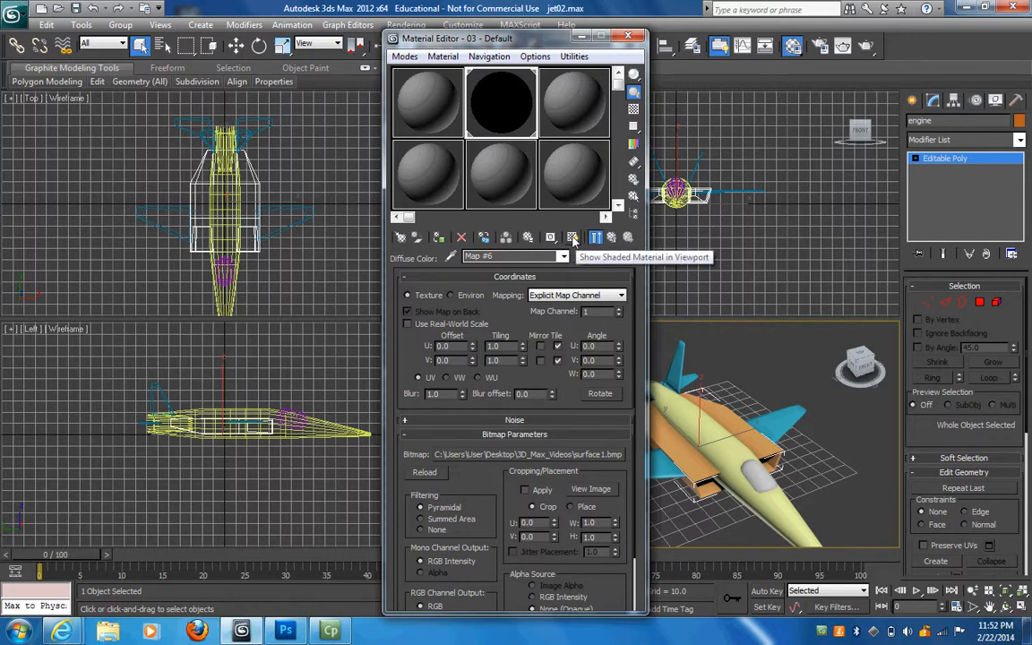
{"action": "left_click", "coordinate": [573, 238]}
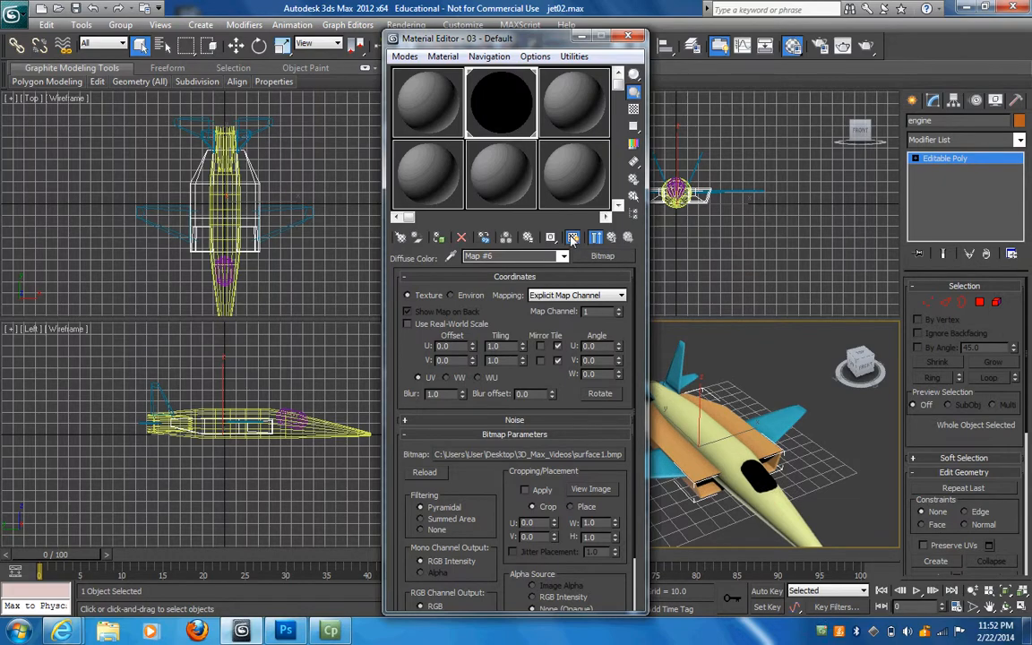
Step: Load surface2.bmp as a Bitmap map on the diffuse color of the Material Editor's first sample material
{"action": "left_click", "coordinate": [415, 126]}
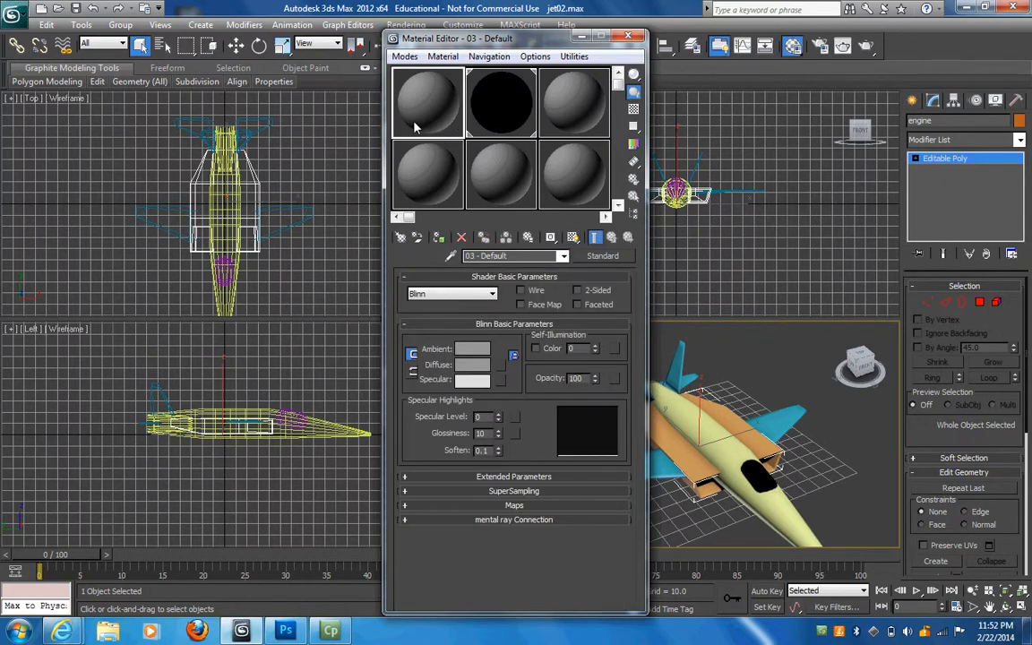
{"action": "left_click", "coordinate": [502, 369]}
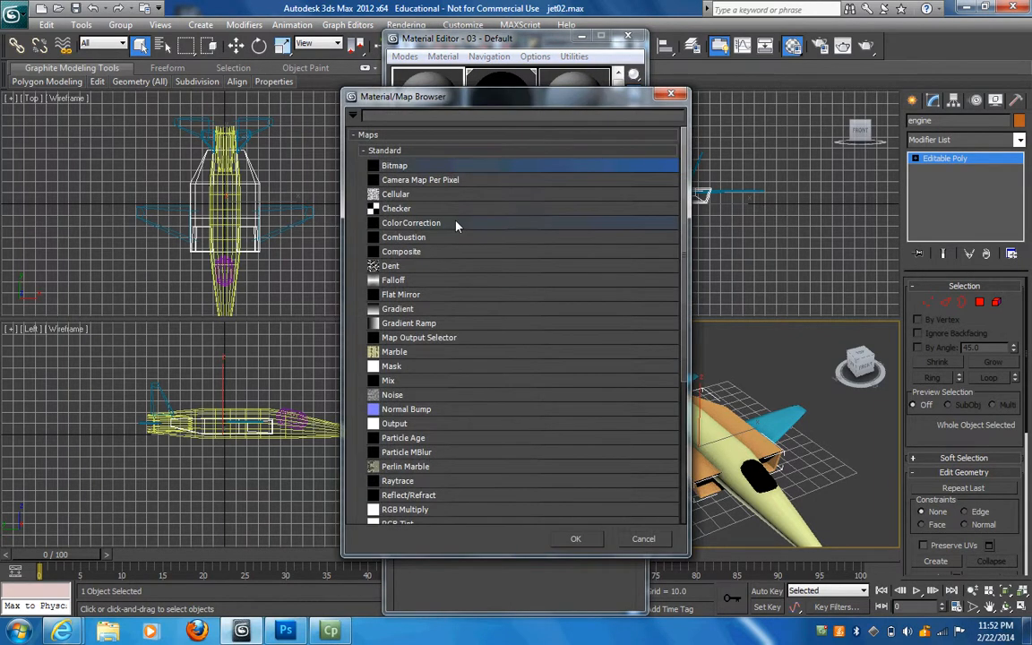
{"action": "double_click", "coordinate": [411, 167]}
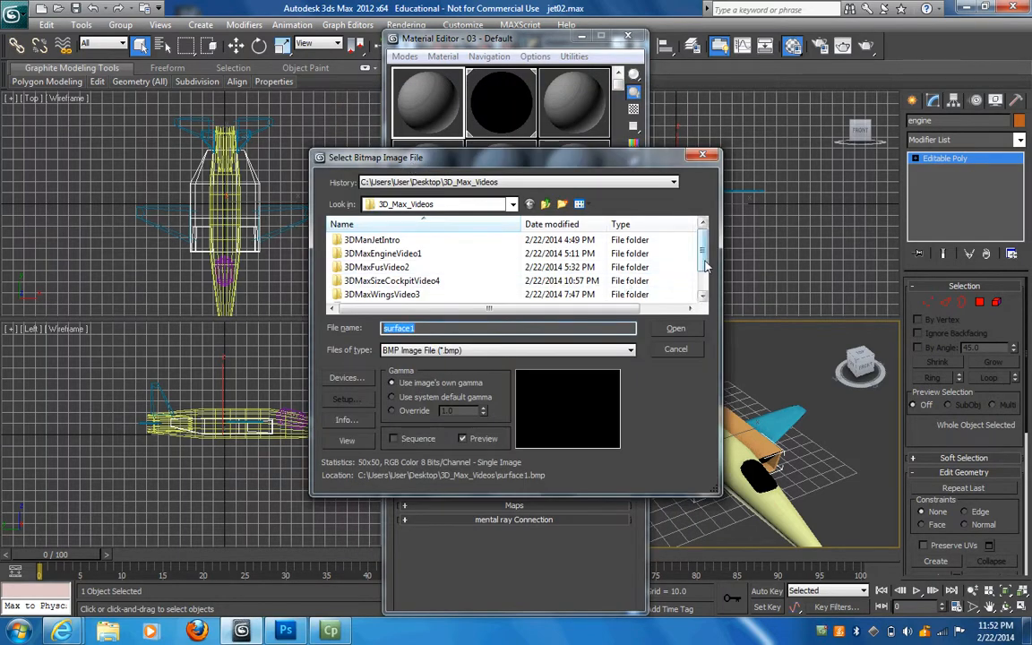
{"action": "scroll", "coordinate": [706, 265], "scroll_direction": "down", "scroll_amount": 1}
{"action": "left_click", "coordinate": [365, 295]}
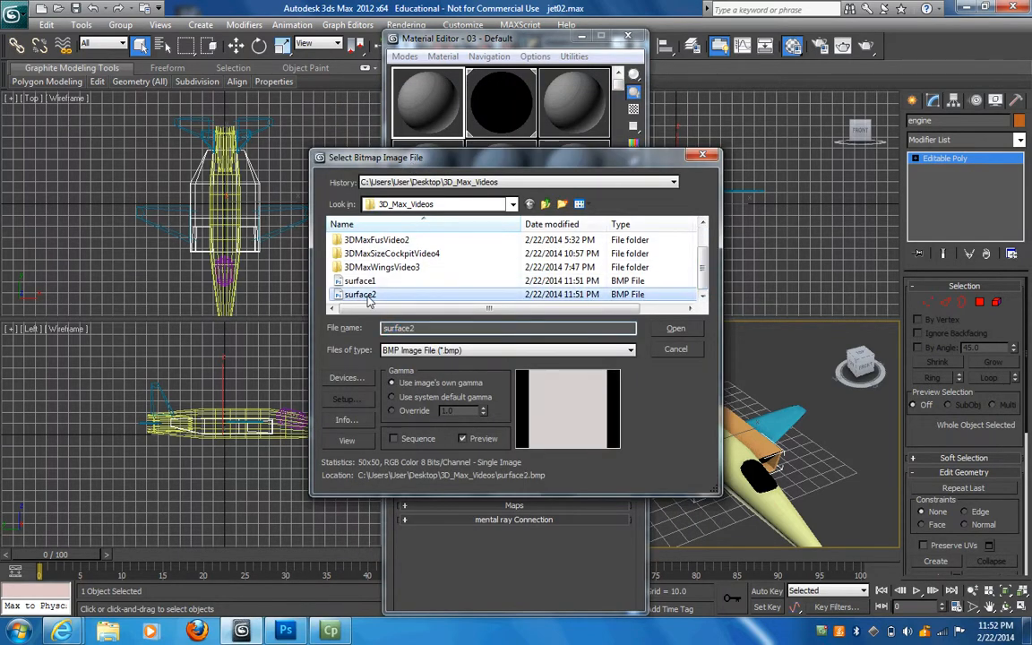
{"action": "left_click", "coordinate": [675, 330]}
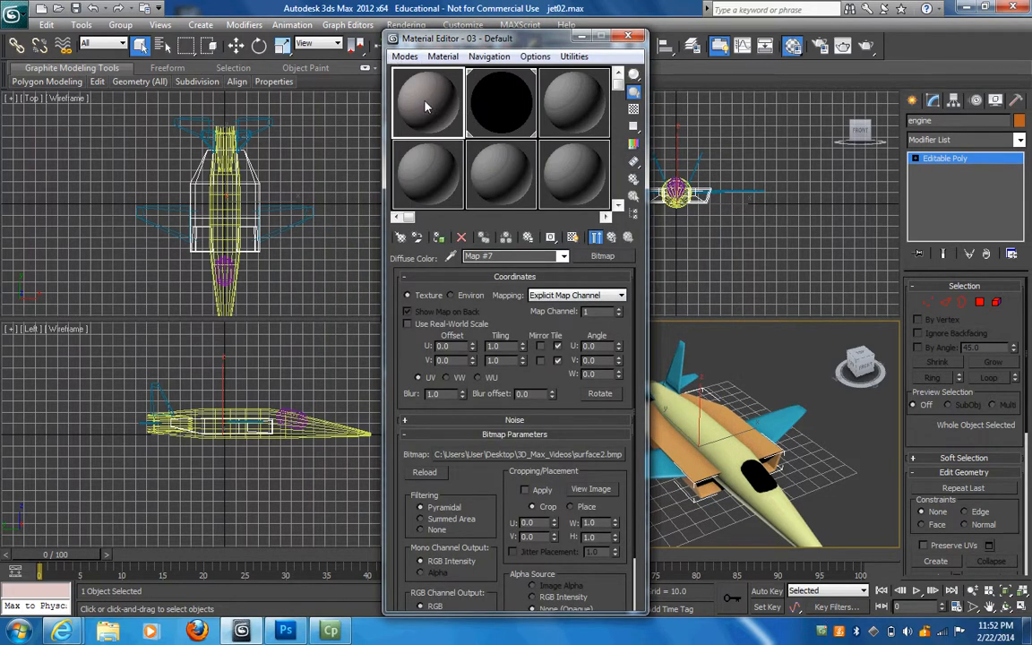
Step: Assign the light grey material to the jet's engine body, replacing the scene material that has the same name
{"action": "left_click_drag", "start_coordinate": [678, 440], "coordinate": [678, 440]}
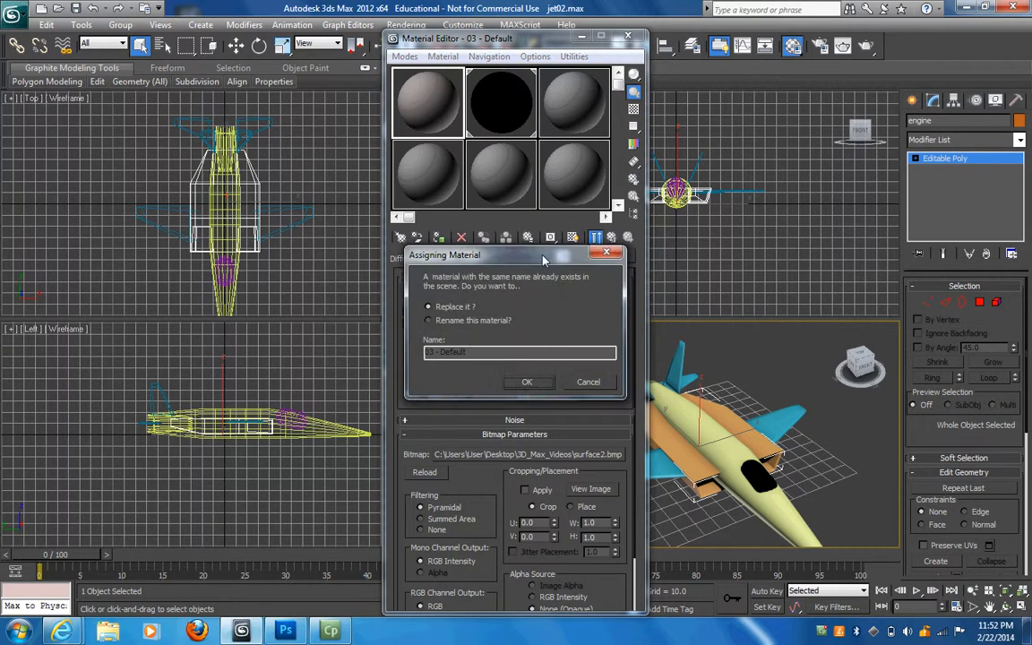
{"action": "left_click", "coordinate": [527, 381]}
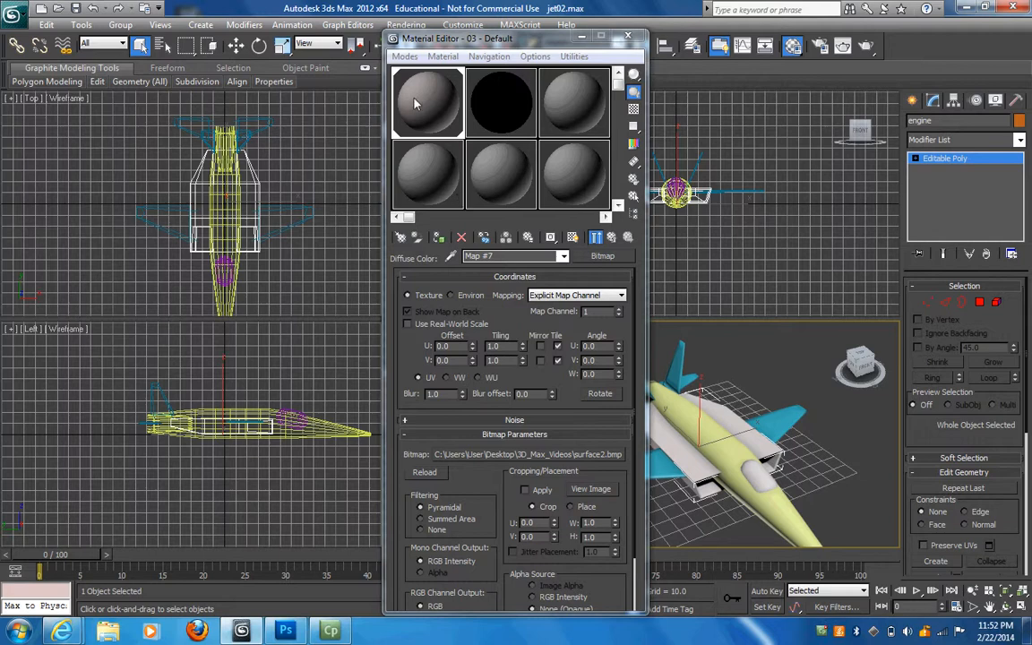
Step: Assign the light grey material to the jet's fuselage and both main wings
{"action": "left_click_drag", "start_coordinate": [686, 399], "coordinate": [702, 430]}
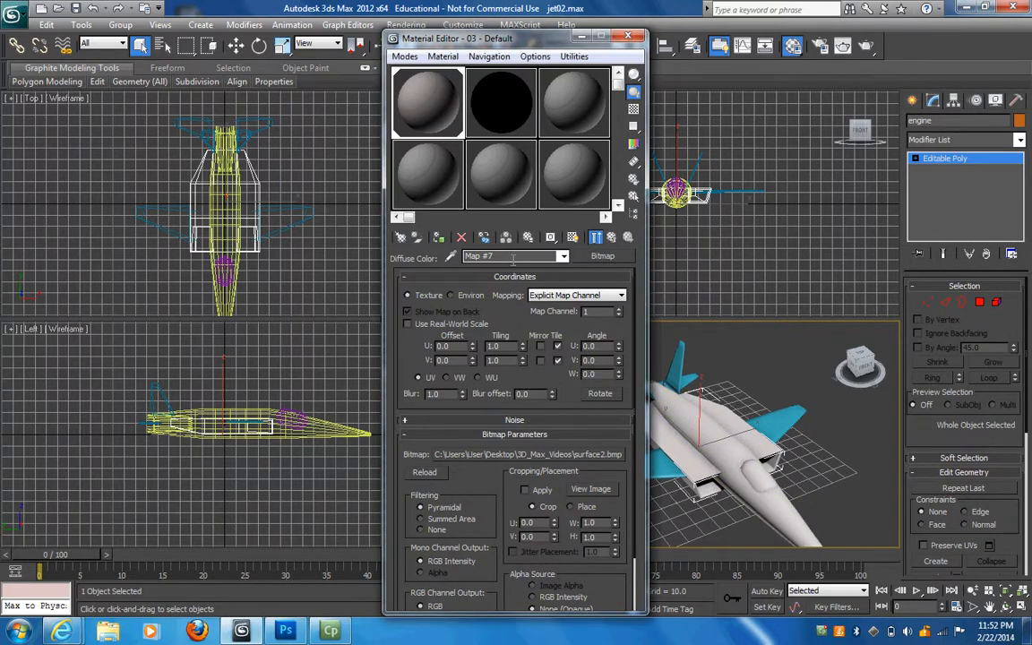
{"action": "left_click_drag", "start_coordinate": [419, 99], "coordinate": [671, 469]}
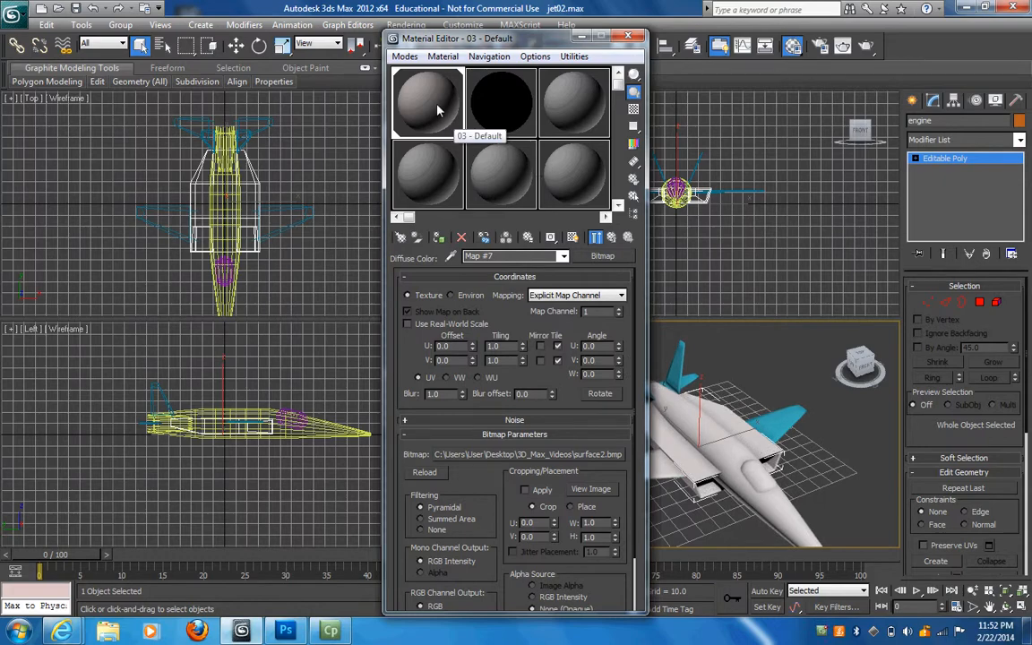
{"action": "left_click_drag", "start_coordinate": [769, 427], "coordinate": [769, 427]}
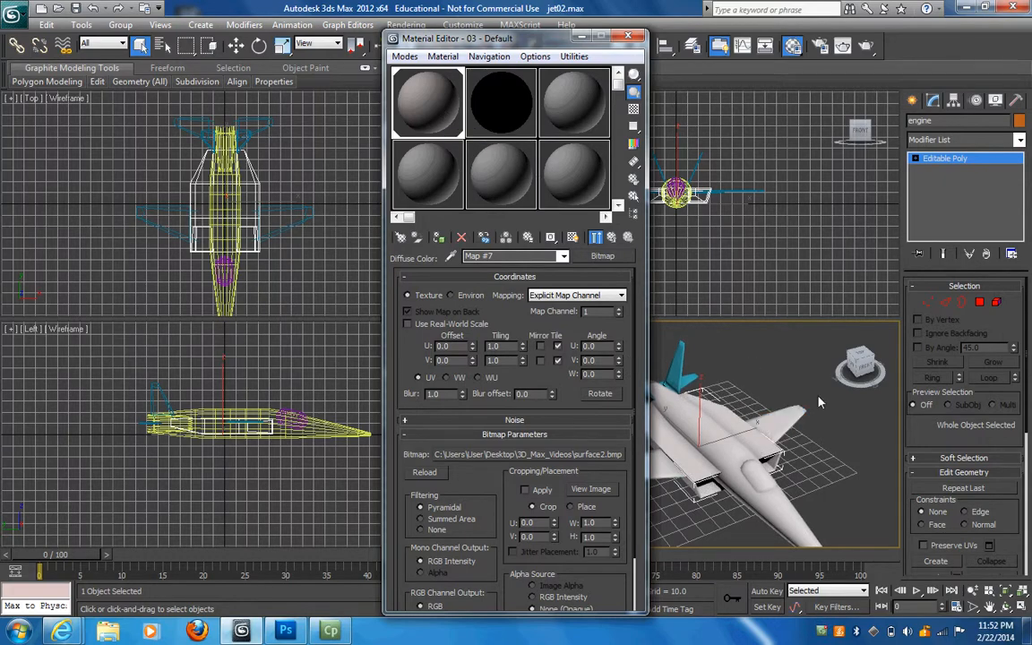
Step: Assign the light grey material to all of the jet's tail fins and rear stabilizers
{"action": "left_click_drag", "start_coordinate": [867, 367], "coordinate": [779, 329]}
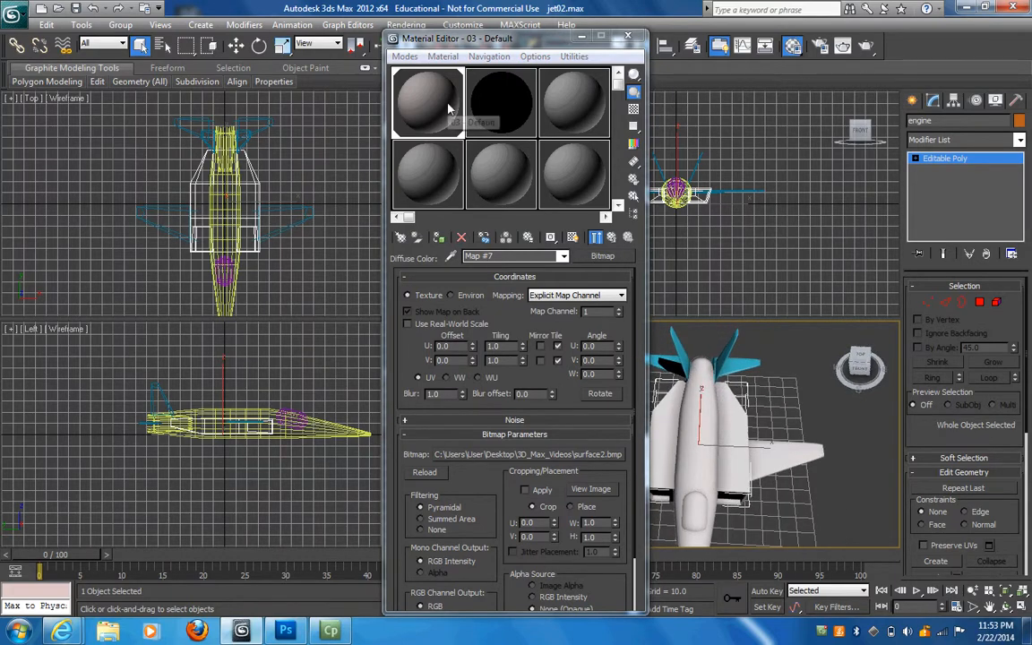
{"action": "left_click_drag", "start_coordinate": [447, 108], "coordinate": [668, 367]}
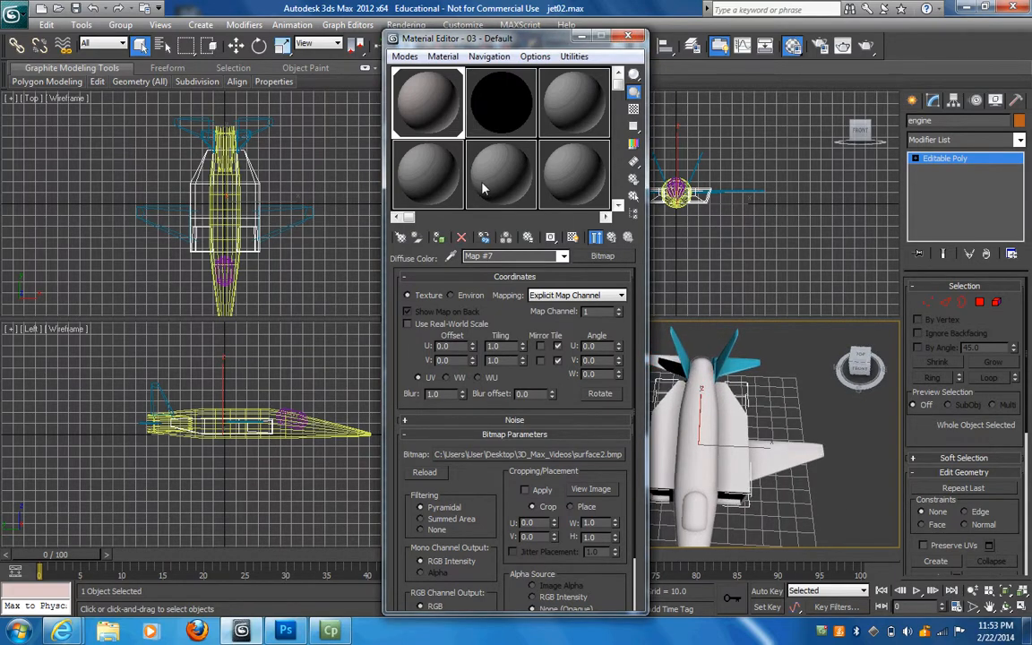
{"action": "left_click_drag", "start_coordinate": [438, 108], "coordinate": [678, 350]}
{"action": "left_click_drag", "start_coordinate": [402, 104], "coordinate": [721, 352]}
{"action": "left_click_drag", "start_coordinate": [427, 110], "coordinate": [722, 361]}
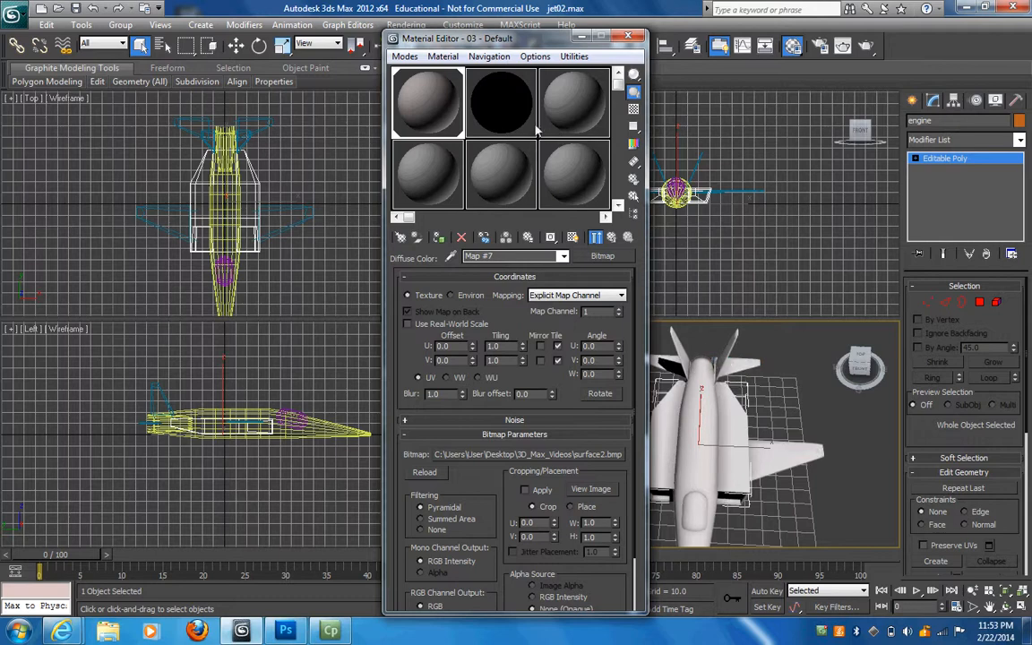
Step: Assign the black material to the cockpit canopy, renaming it "new" instead of replacing the existing material, and close the Material Editor
{"action": "left_click_drag", "start_coordinate": [501, 109], "coordinate": [690, 510]}
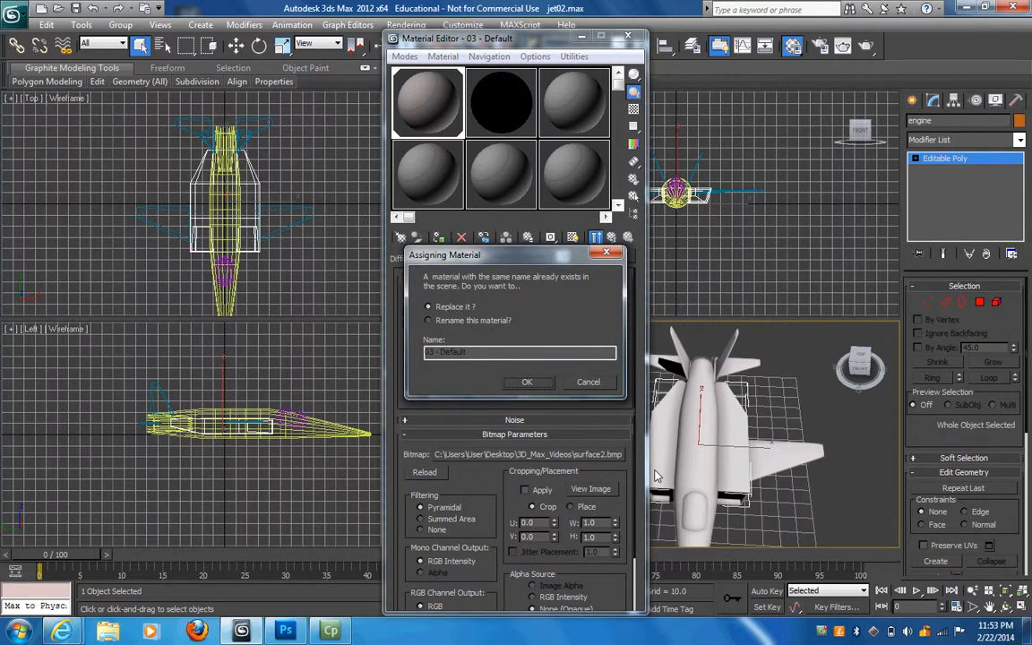
{"action": "left_click", "coordinate": [429, 321]}
{"action": "left_click_drag", "start_coordinate": [472, 352], "coordinate": [414, 350]}
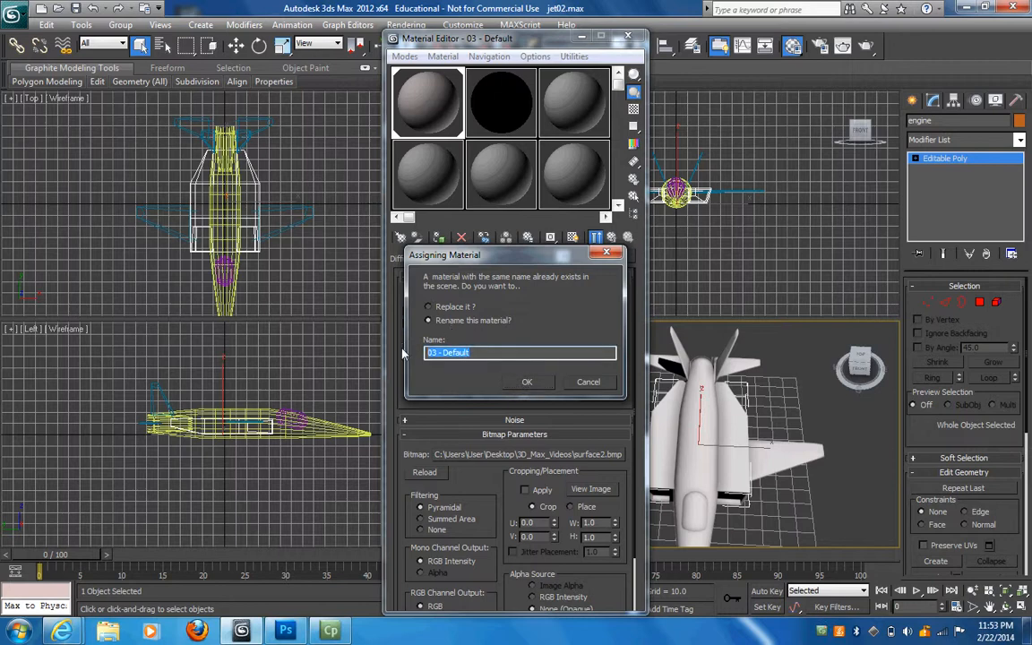
{"action": "type", "text": "new"}
{"action": "left_click", "coordinate": [520, 382]}
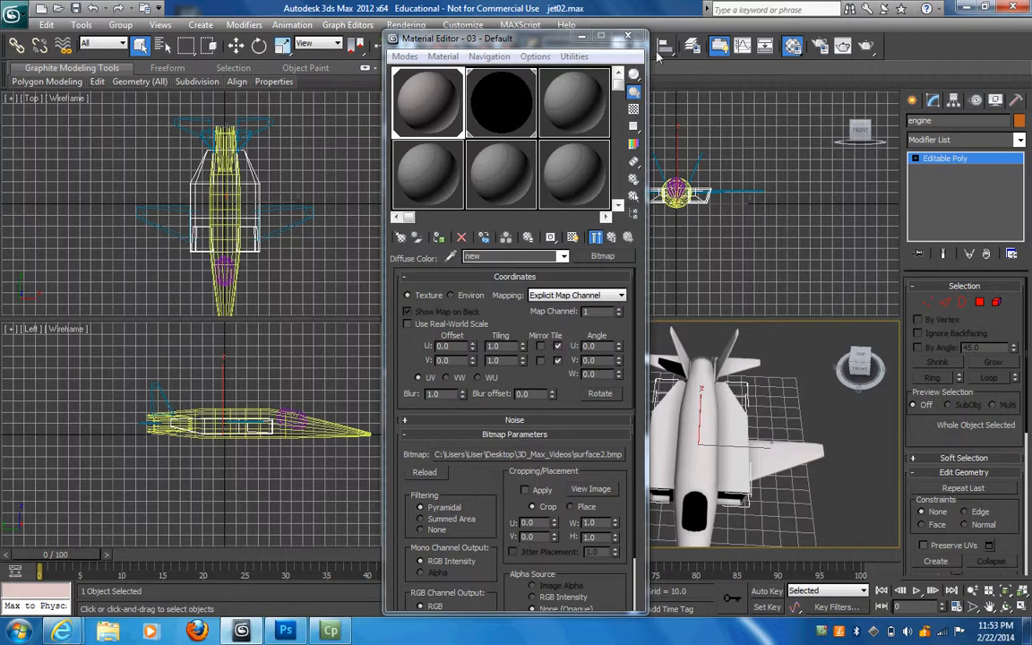
{"action": "left_click", "coordinate": [627, 36]}
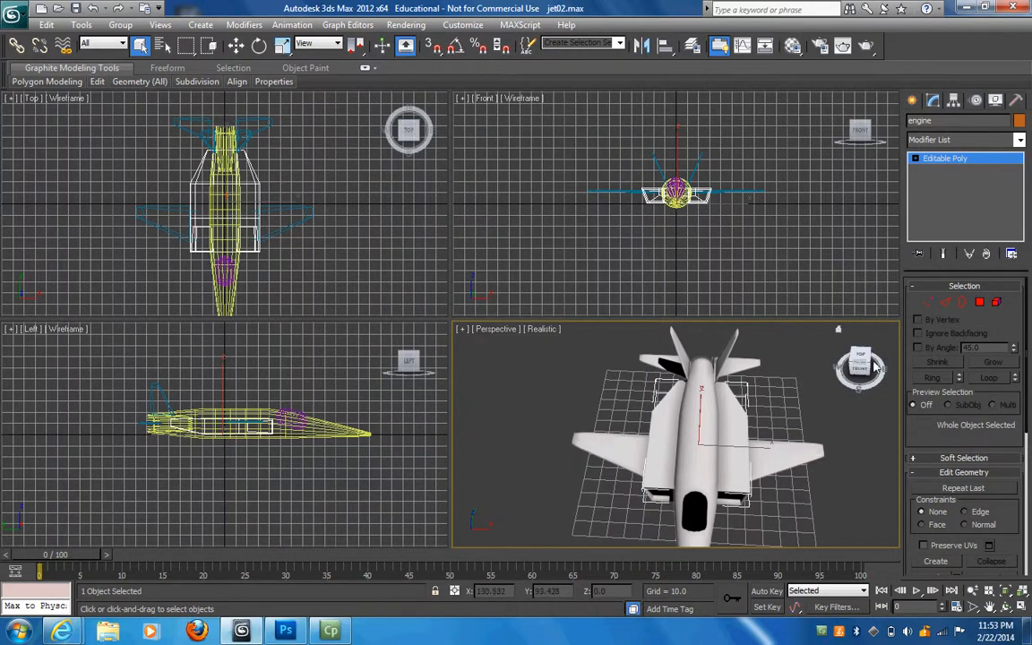